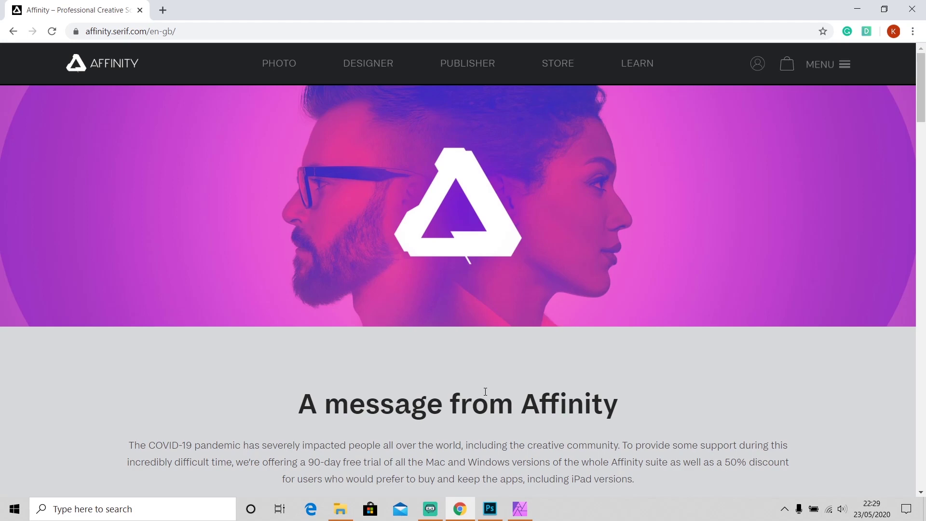
# Scroll the Affinity page to the Affinity Photo 50% offer: $24.99 macOS/Windows, $9.99 iPad
pyautogui.scroll(-4, 485, 392)
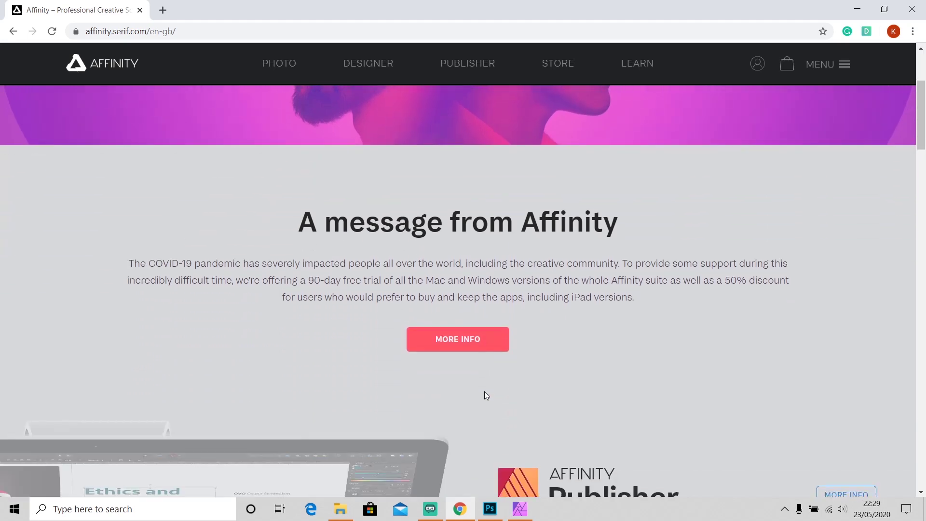
pyautogui.scroll(-7, 485, 391)
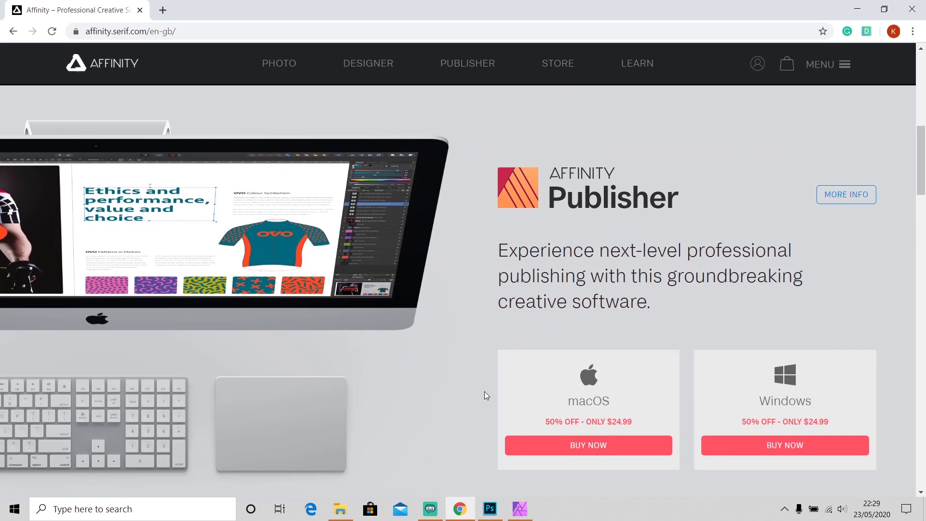
pyautogui.scroll(-5, 485, 394)
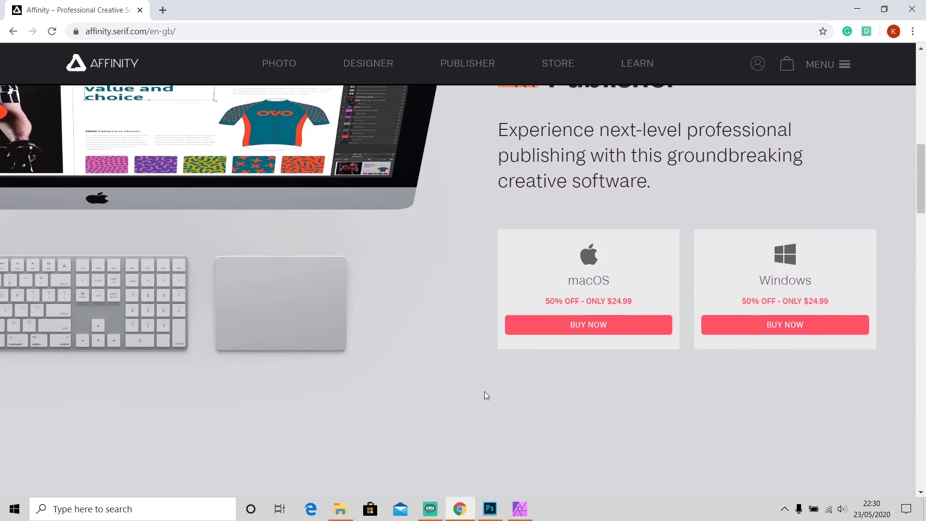
pyautogui.scroll(-4, 485, 395)
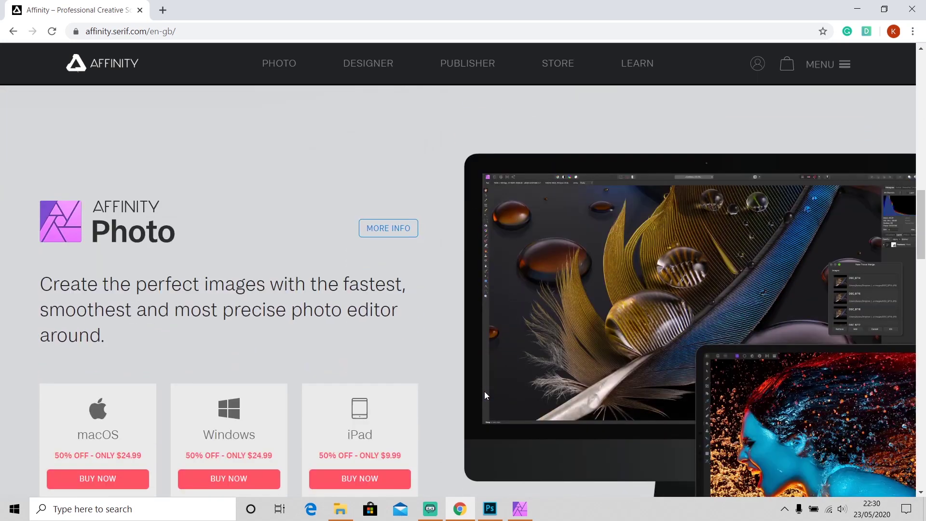
pyautogui.scroll(-1, 484, 395)
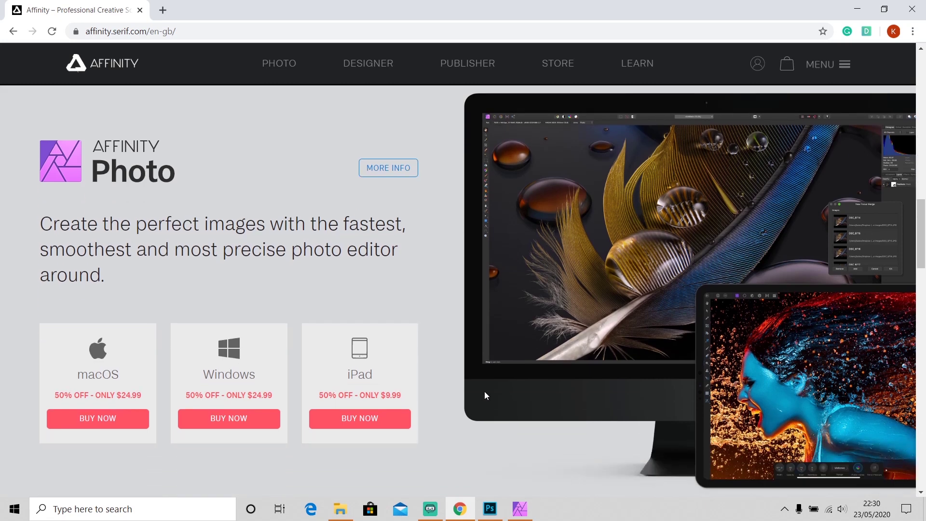
pyautogui.scroll(-1, 485, 395)
pyautogui.scroll(-2, 485, 395)
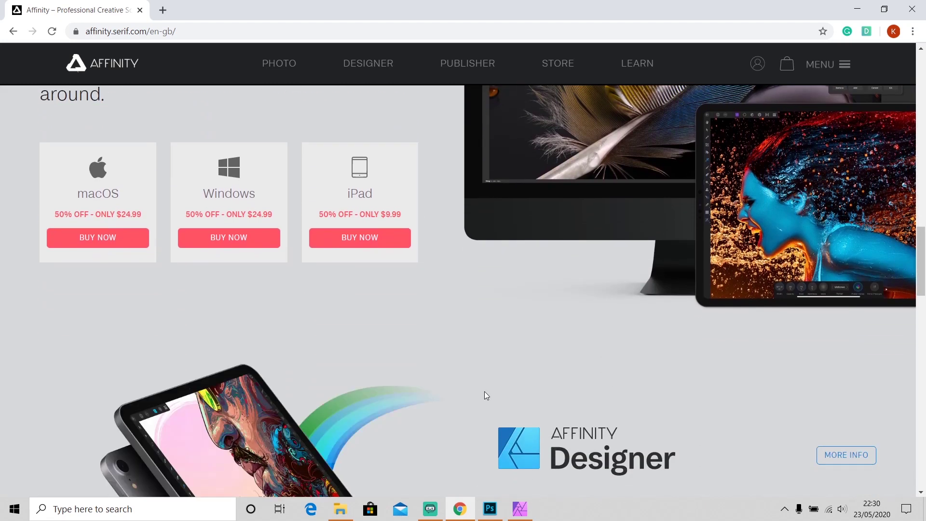
pyautogui.scroll(-5, 485, 394)
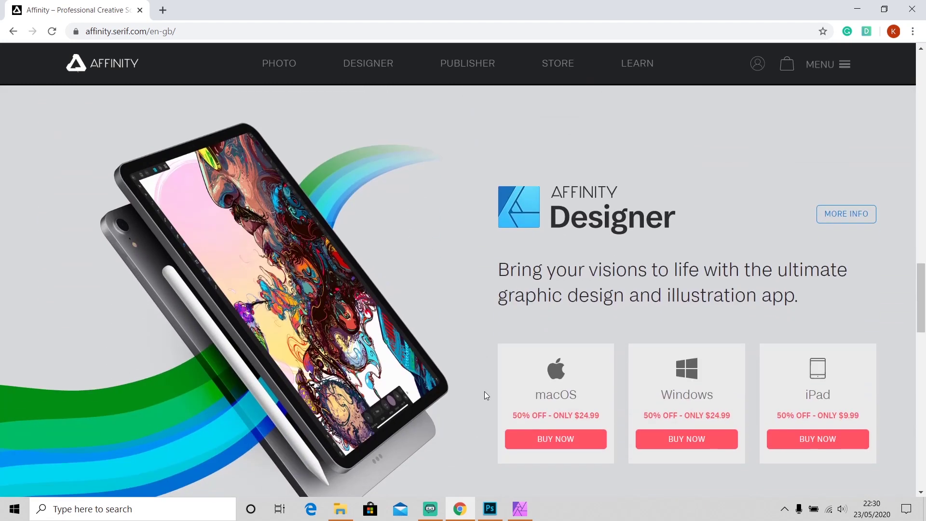
pyautogui.scroll(-1, 484, 391)
pyautogui.scroll(8, 484, 391)
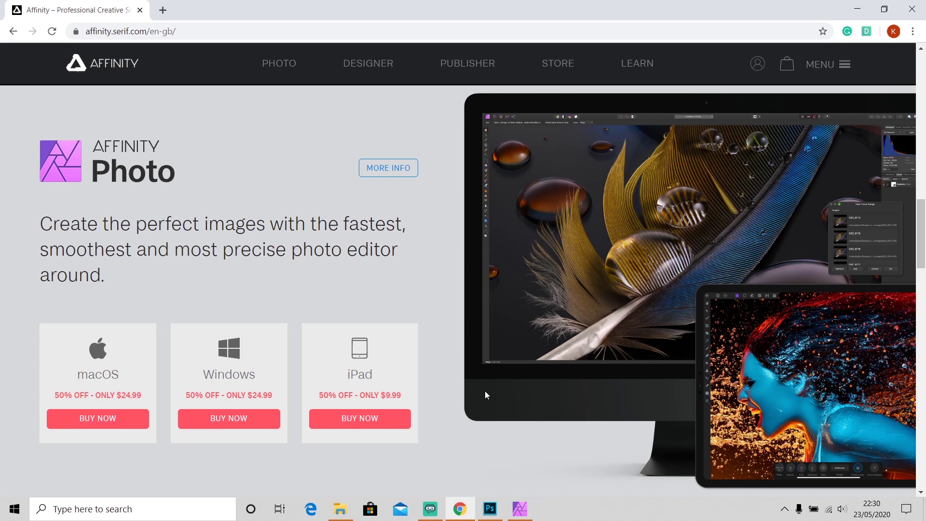
# Bring the Affinity Photo window forward with its welcome panel showing
pyautogui.click(526, 509)
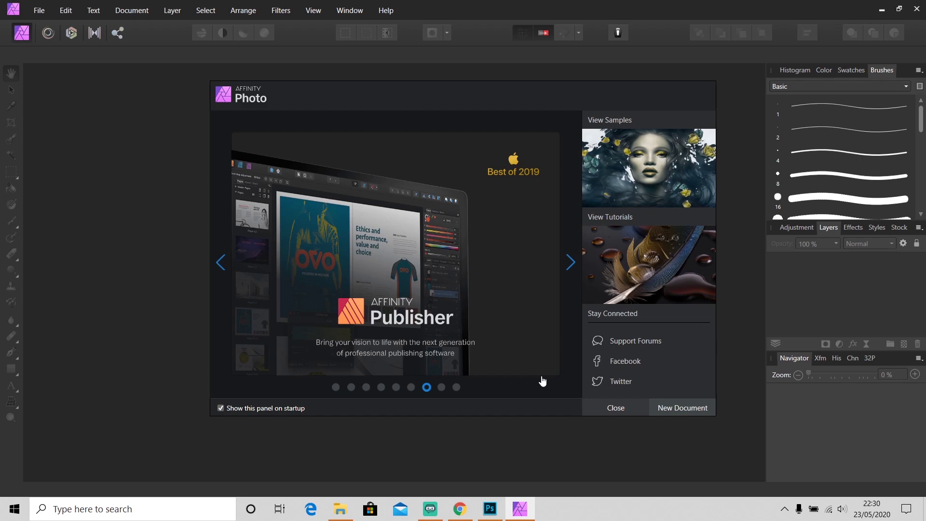
# Drag 052.NEF from the 2020-01-18 folder into Affinity Photo's Develop persona
pyautogui.click(499, 507)
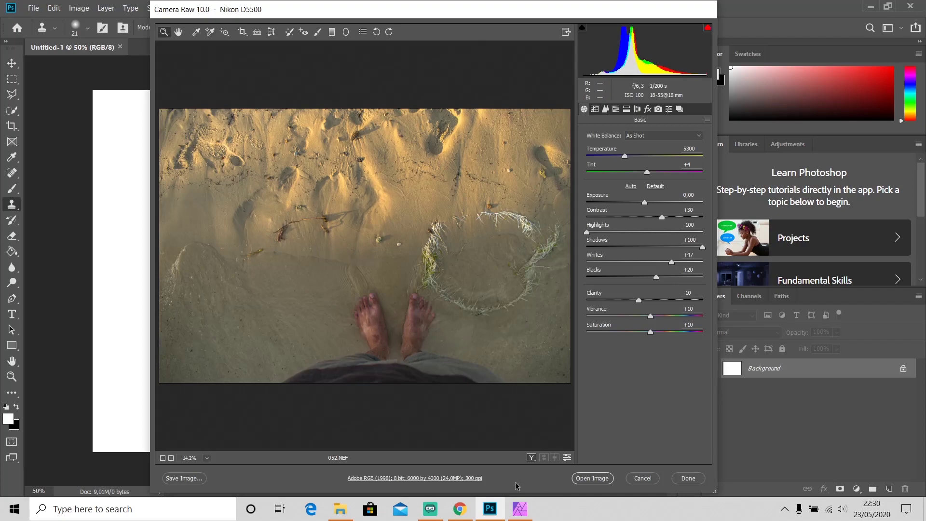
pyautogui.click(519, 508)
pyautogui.click(340, 508)
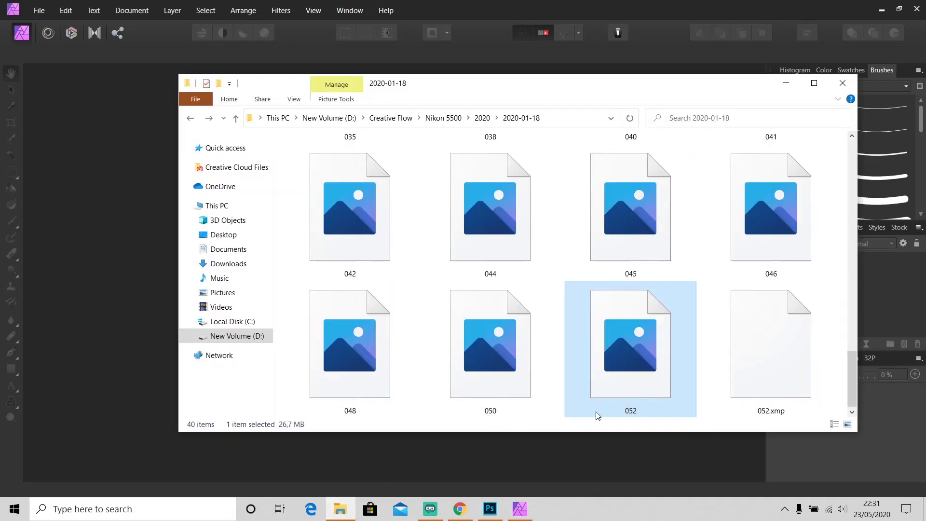
pyautogui.moveTo(597, 411); pyautogui.dragTo(809, 459)
pyautogui.click(648, 11)
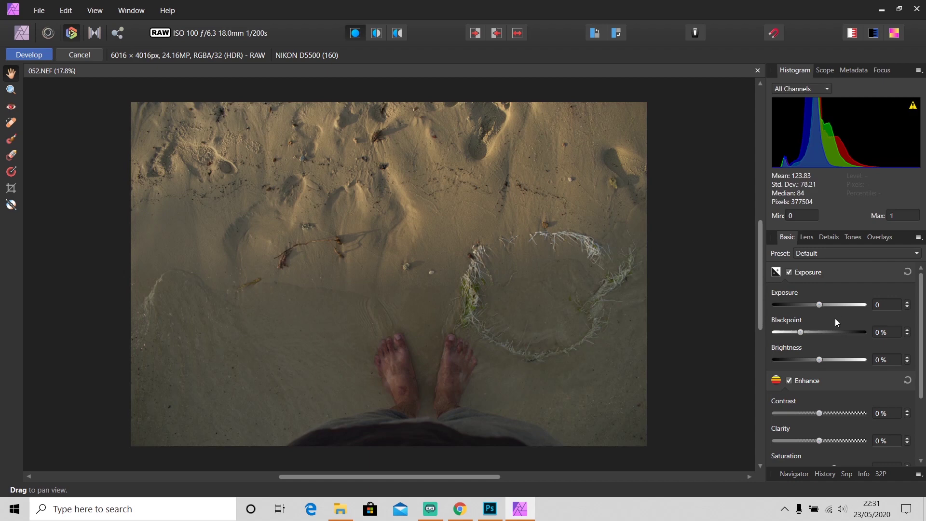
# Raise the photo's brightness and contrast to about 10% each
pyautogui.scroll(-1, 836, 361)
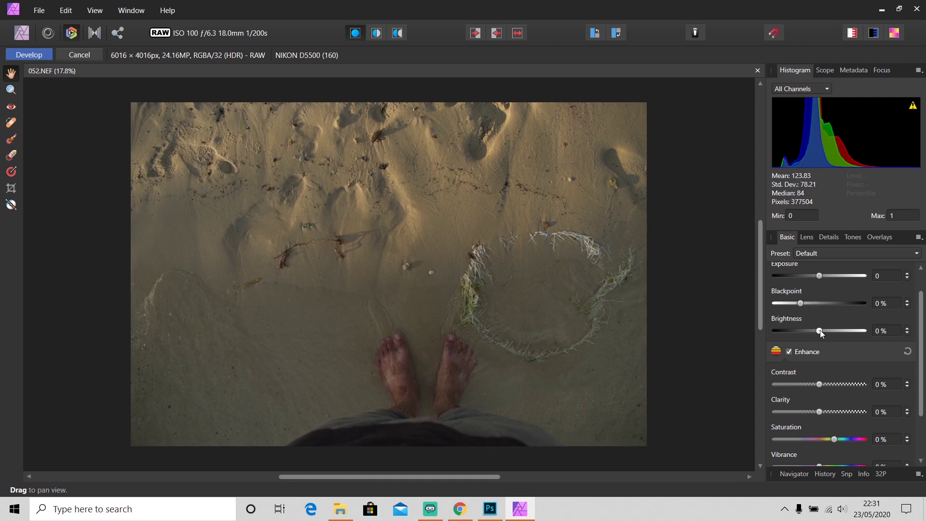
pyautogui.moveTo(820, 331); pyautogui.dragTo(837, 332)
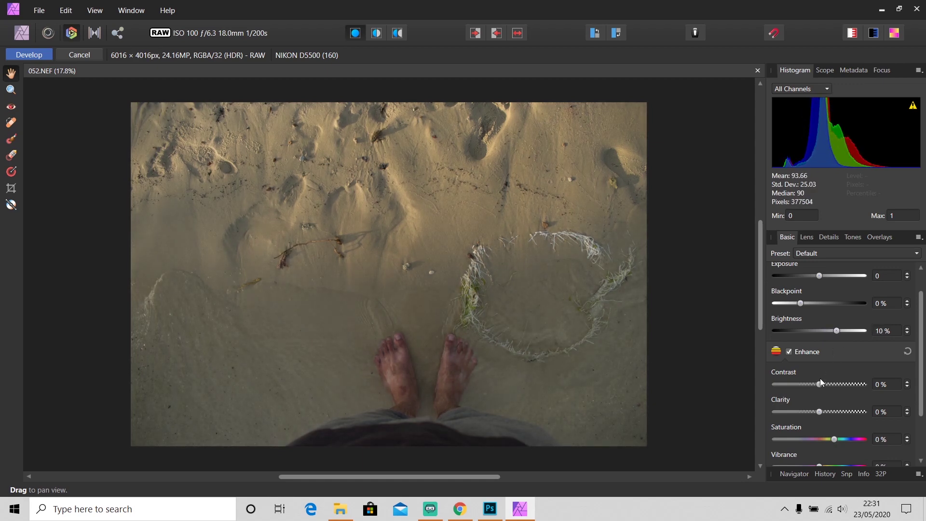
pyautogui.moveTo(819, 384); pyautogui.dragTo(829, 436)
# Enable Shadows & Highlights and lift the shadows to 53%
pyautogui.scroll(-1, 838, 425)
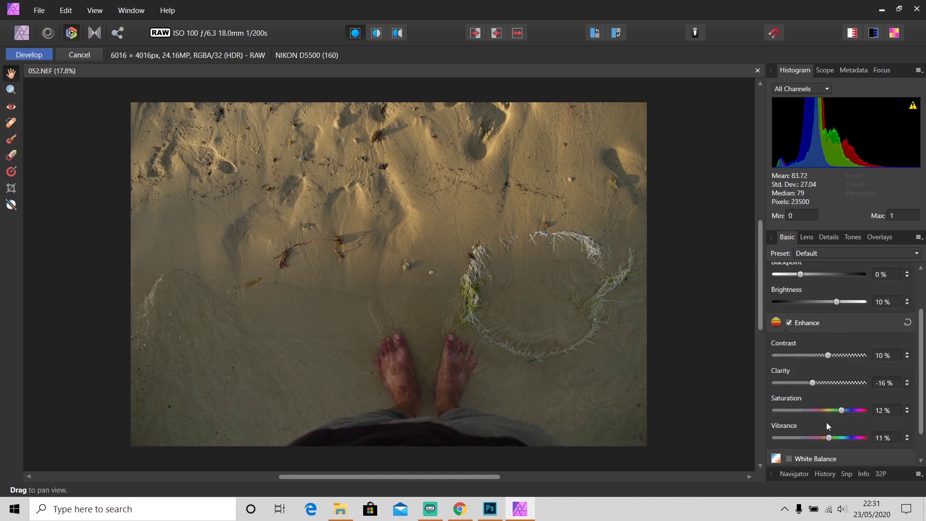
pyautogui.scroll(-1, 825, 418)
pyautogui.click(826, 441)
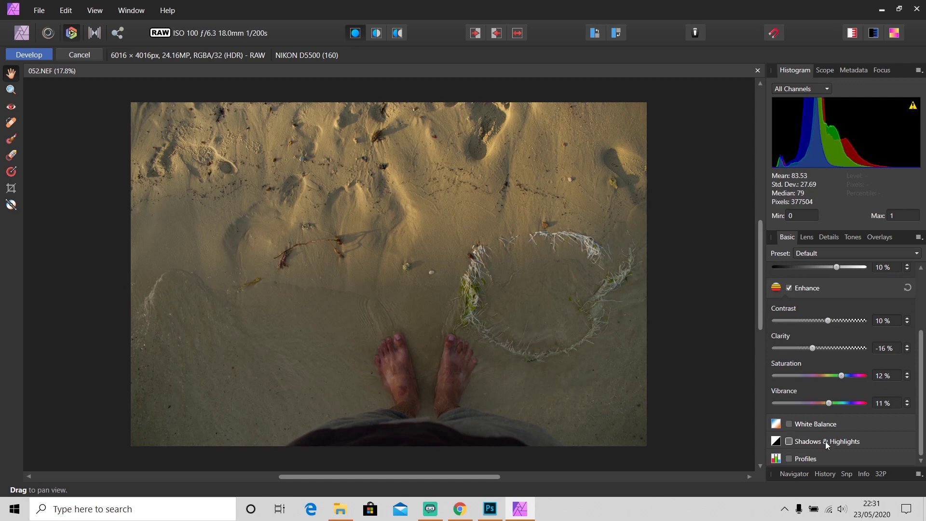
pyautogui.scroll(-2, 825, 441)
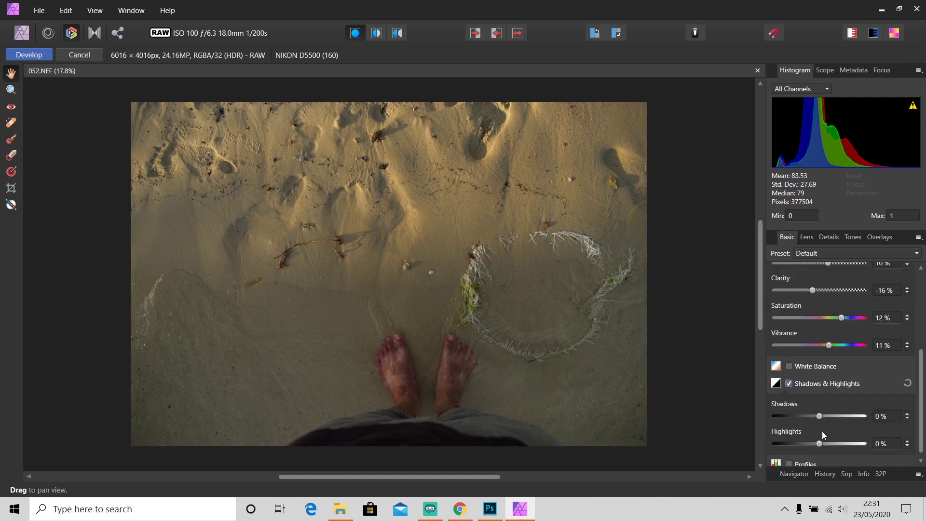
pyautogui.moveTo(818, 410); pyautogui.dragTo(803, 441)
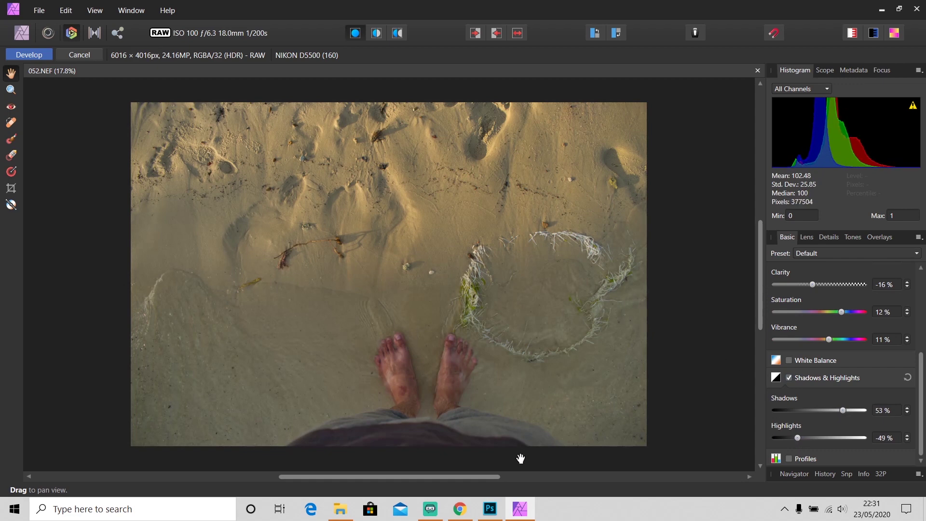
# Compare with Photoshop's Camera Raw, open the image there, then return to Affinity's Develop view
pyautogui.click(489, 508)
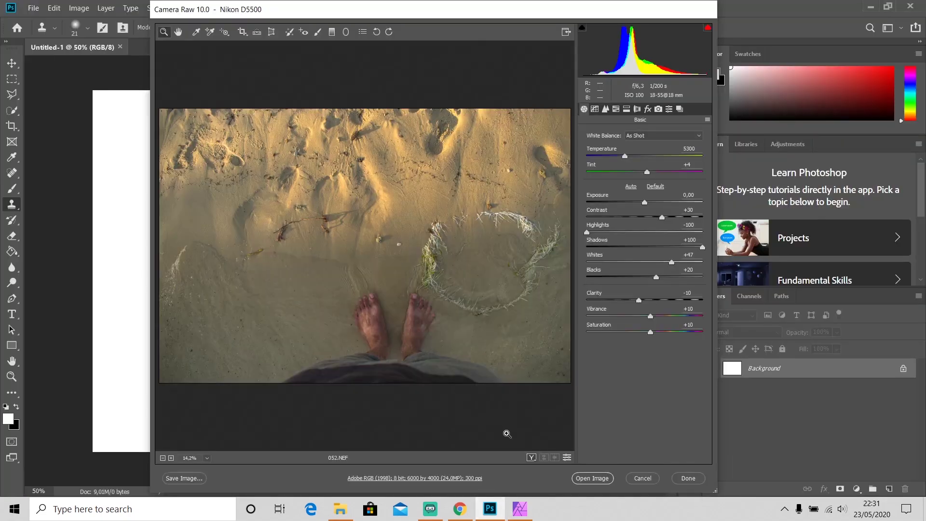
pyautogui.click(529, 515)
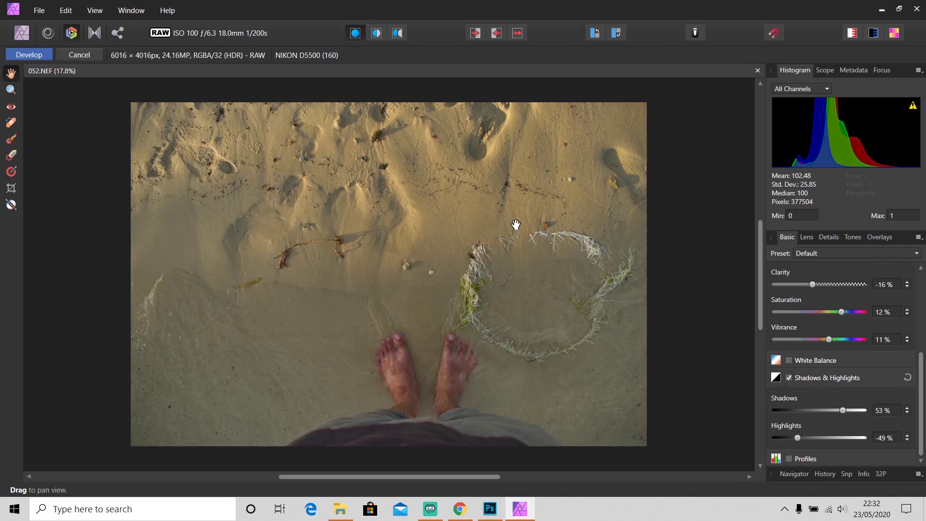
pyautogui.hotkey('alt', 'Tab')
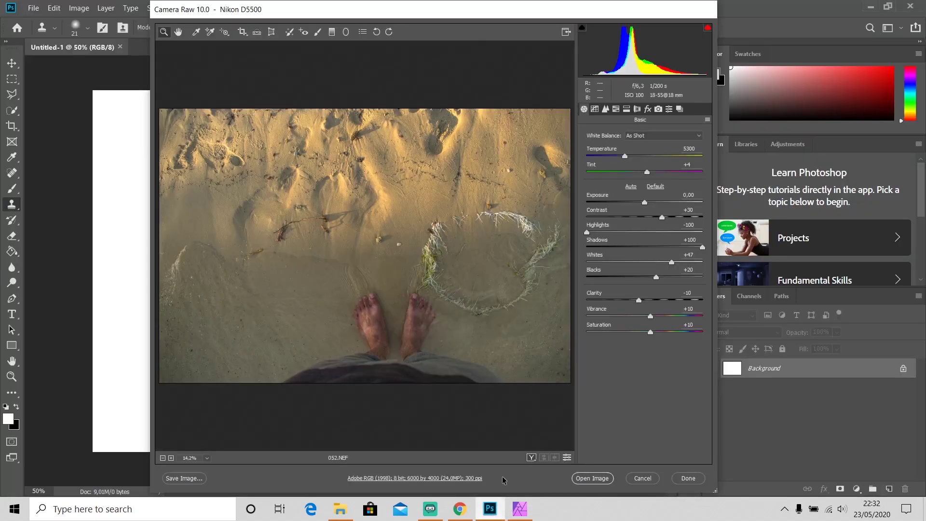
pyautogui.click(593, 482)
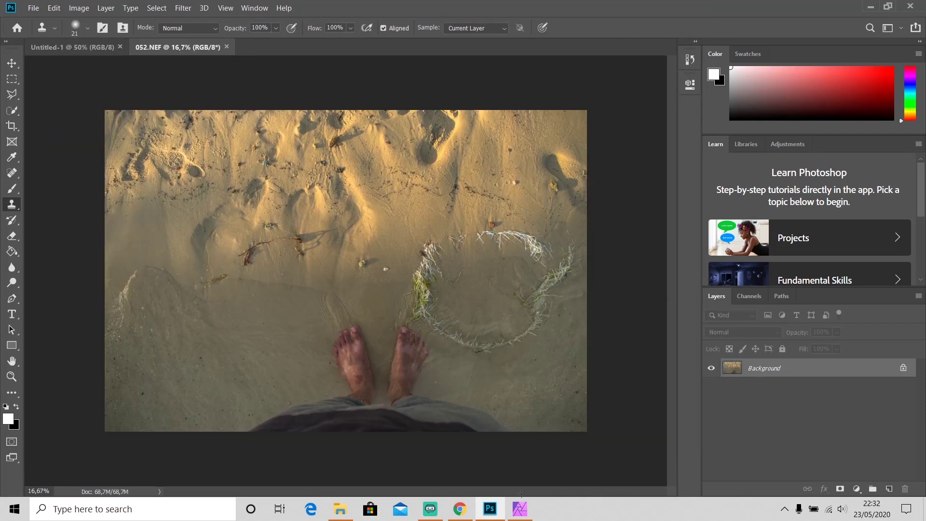
pyautogui.click(519, 508)
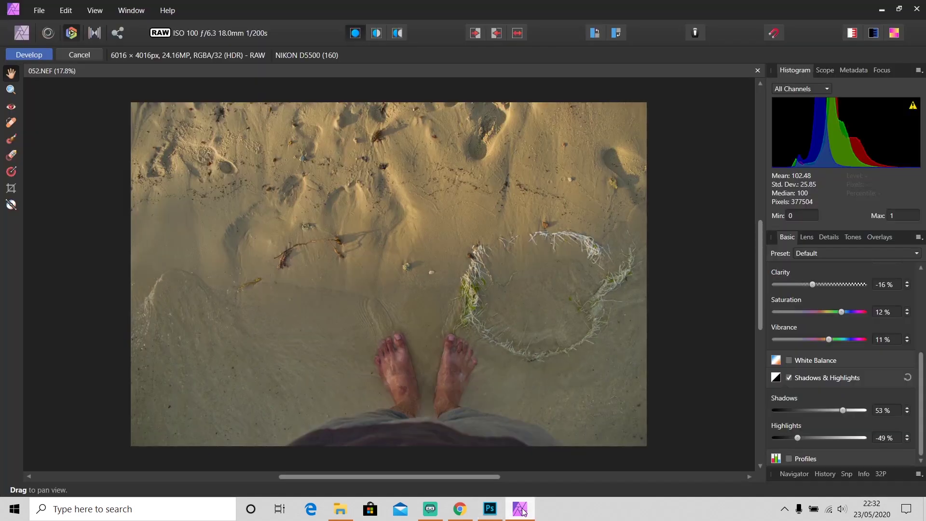
# Develop the raw photo, try the Color Picker and Crop tools, then return to Pan and Layers
pyautogui.click(31, 55)
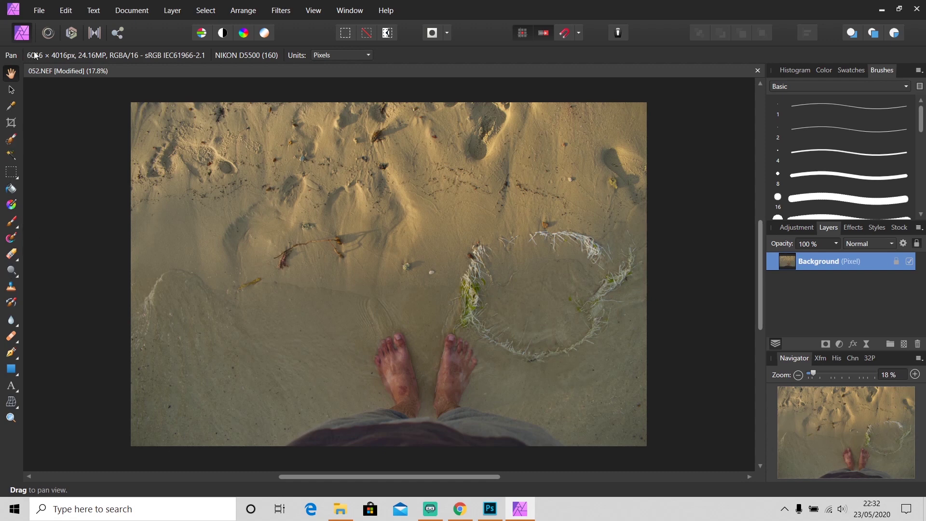
pyautogui.click(14, 108)
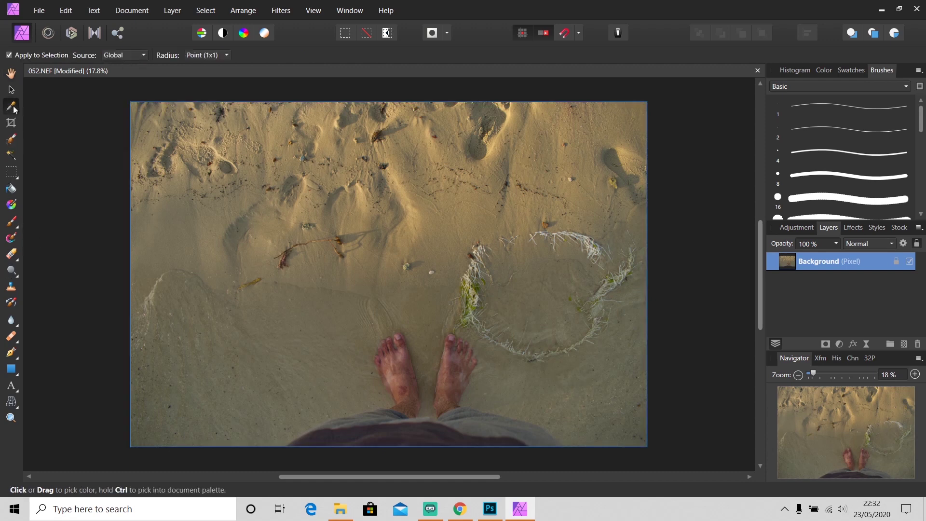
pyautogui.click(12, 124)
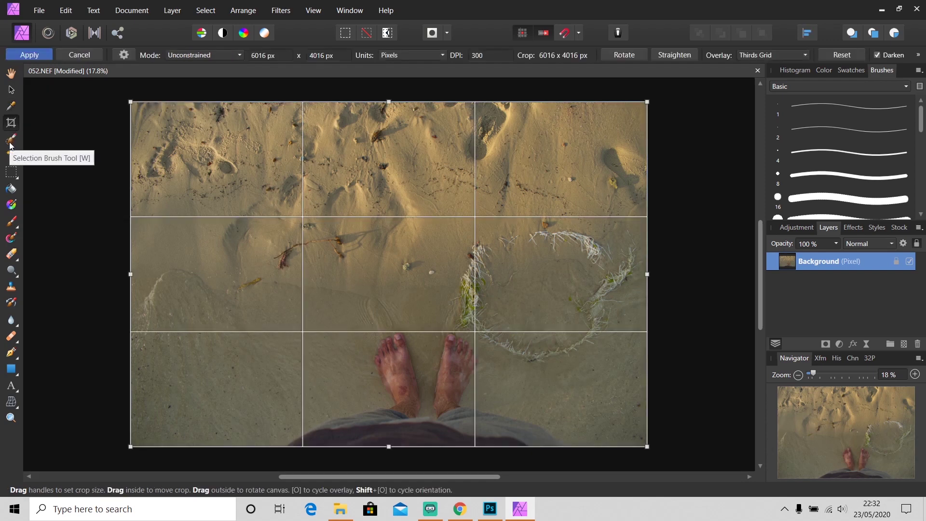
pyautogui.click(11, 77)
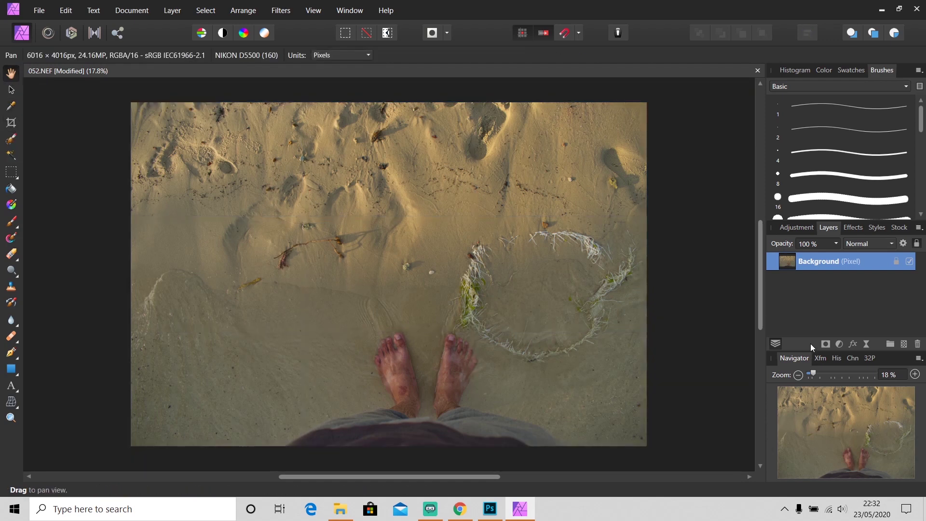
pyautogui.click(793, 232)
pyautogui.click(823, 230)
# Search the stock panel for 'dog' and place a dog photo onto the canvas
pyautogui.click(898, 228)
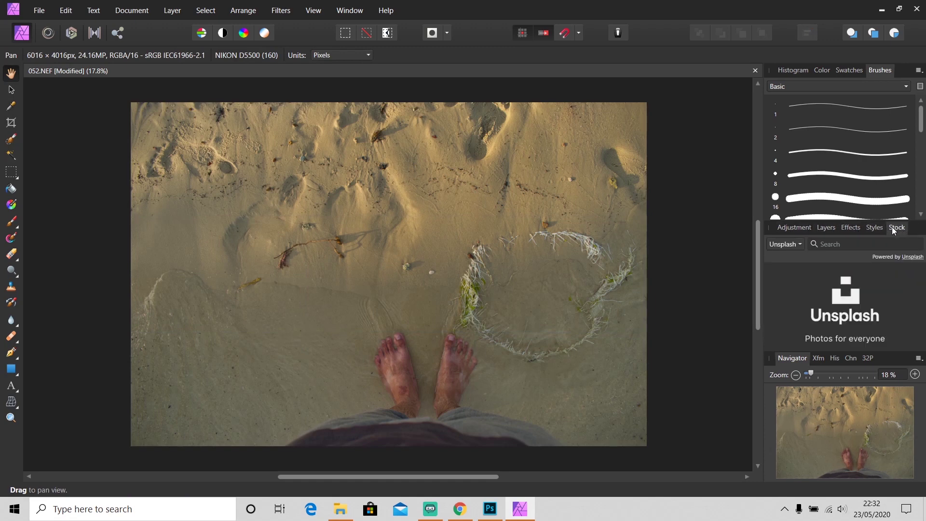
pyautogui.click(846, 243)
pyautogui.write('dog')
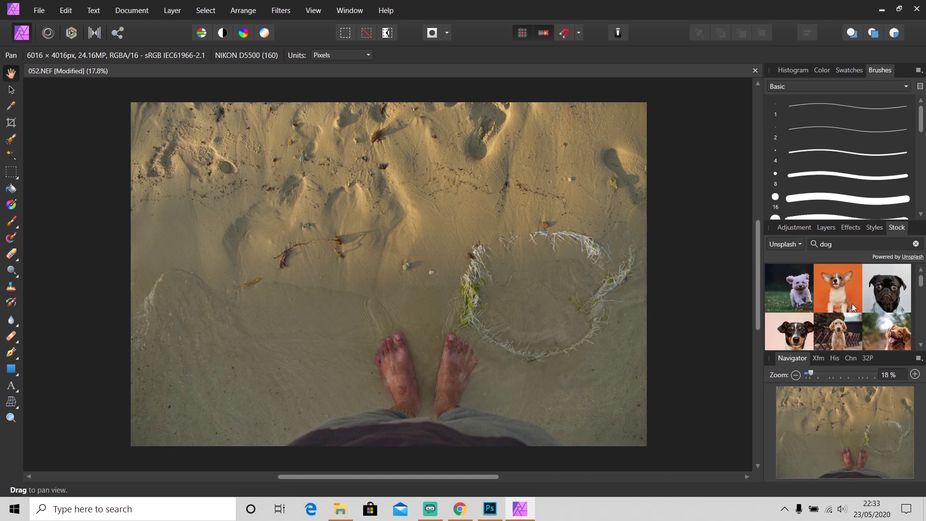
pyautogui.scroll(-3, 852, 304)
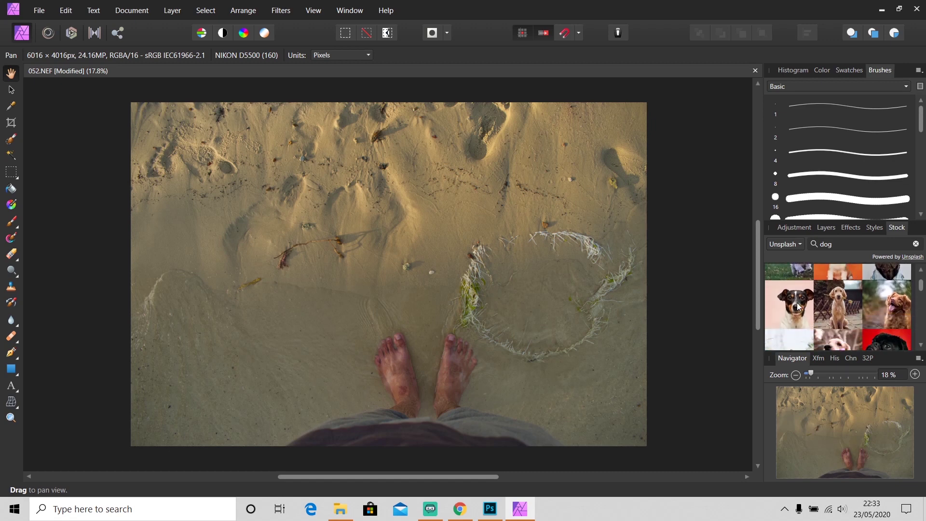
pyautogui.moveTo(798, 306); pyautogui.dragTo(540, 303)
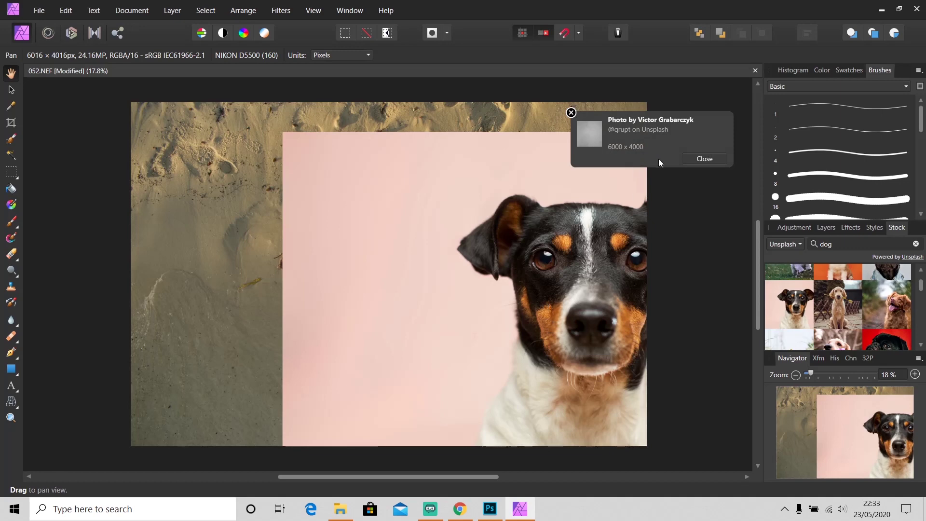
# Dismiss the credit notice, keep Unsplash as source, and delete the dog layer
pyautogui.click(707, 158)
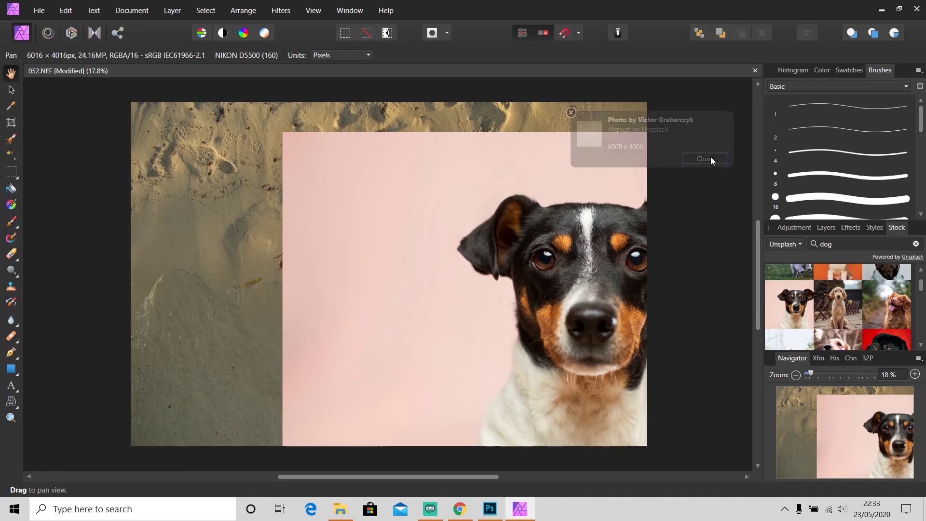
pyautogui.click(789, 244)
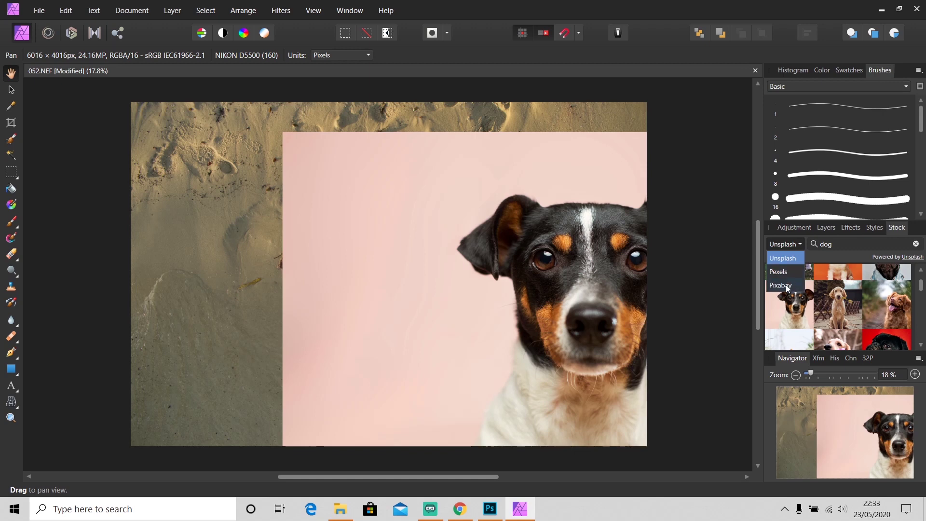
pyautogui.click(791, 244)
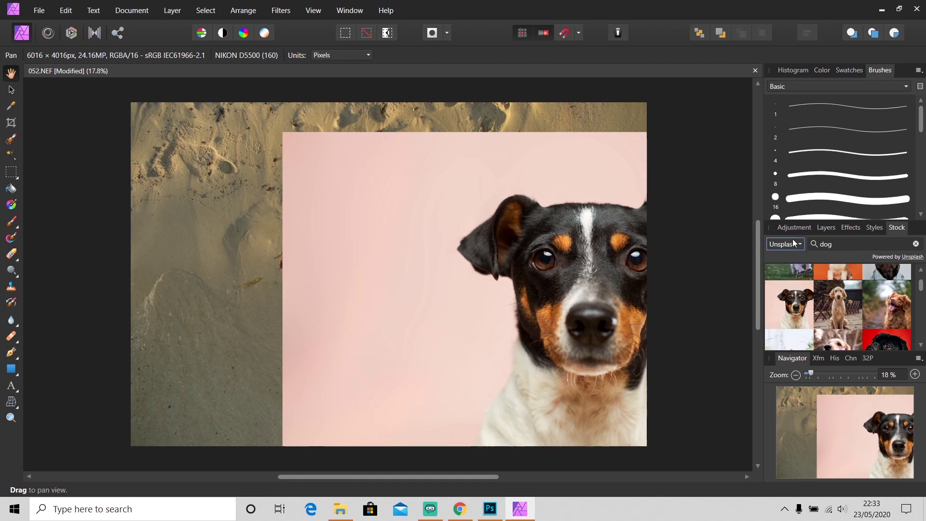
pyautogui.click(826, 228)
pyautogui.click(917, 344)
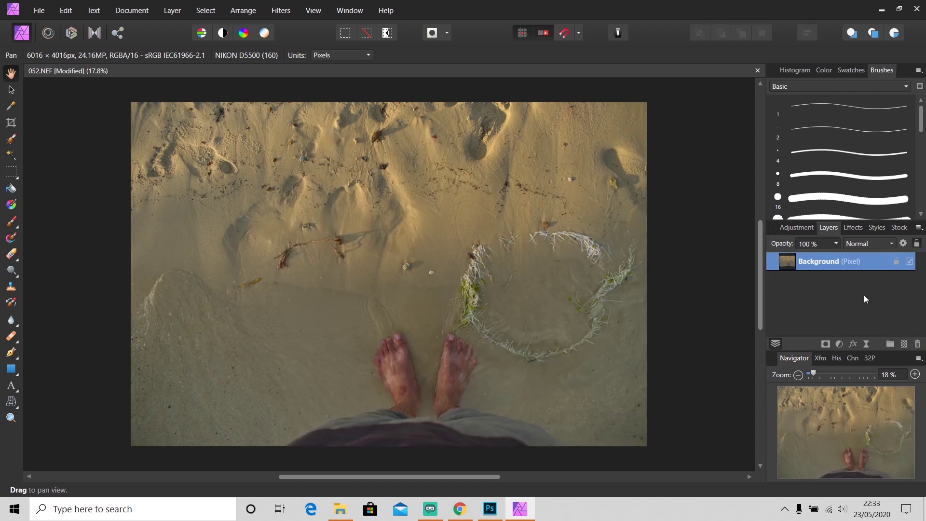
# Add a Black & White adjustment layer above the Background and give it a mask
pyautogui.click(796, 228)
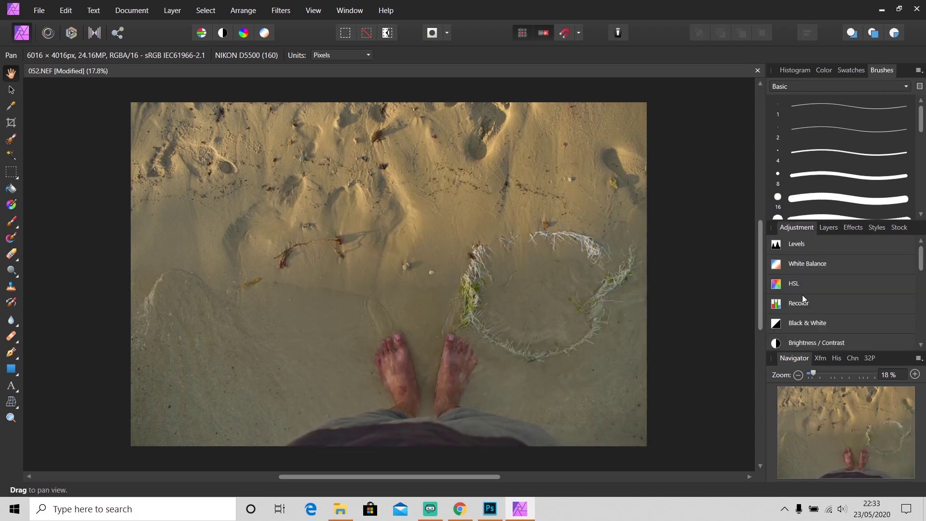
pyautogui.scroll(-3, 840, 290)
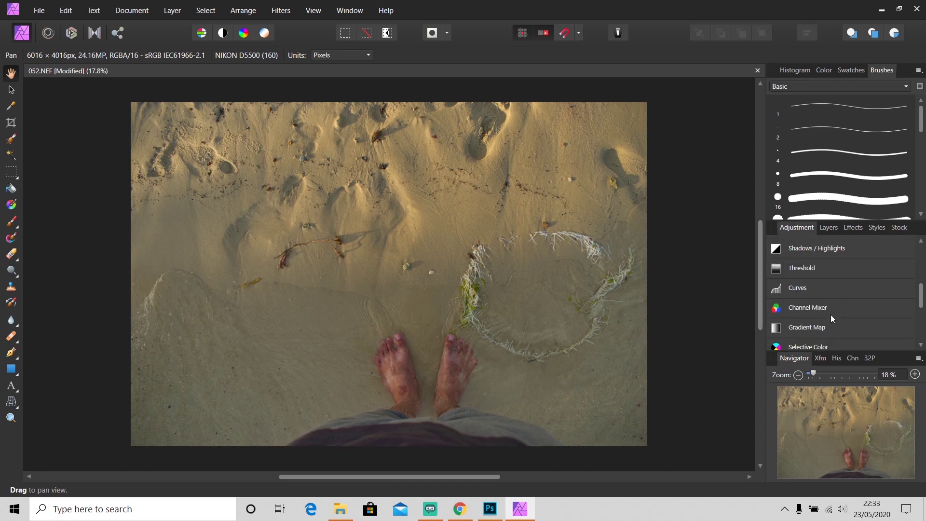
pyautogui.scroll(3, 831, 314)
pyautogui.click(827, 232)
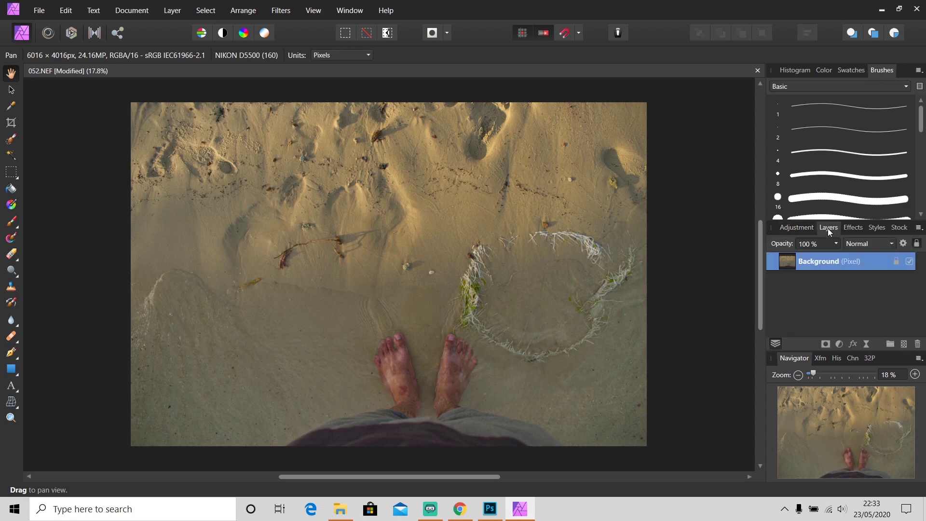
pyautogui.click(840, 344)
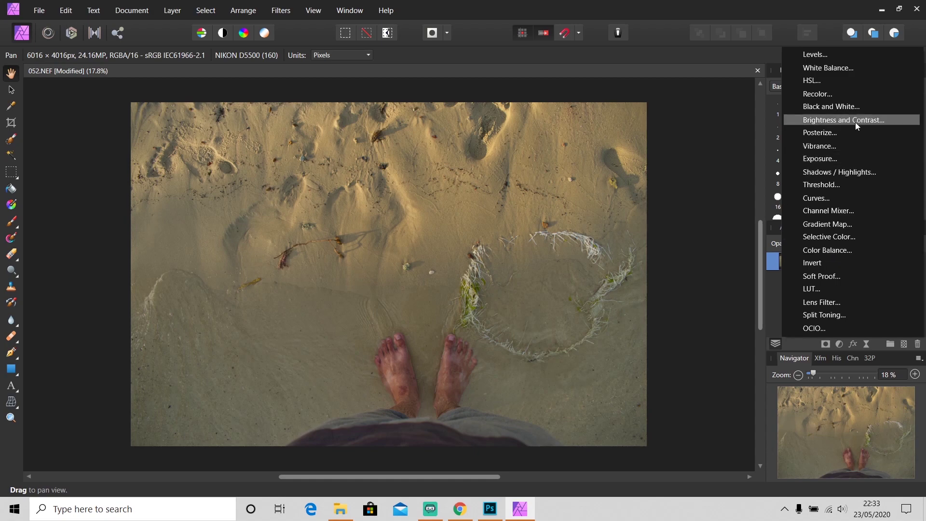
pyautogui.click(857, 107)
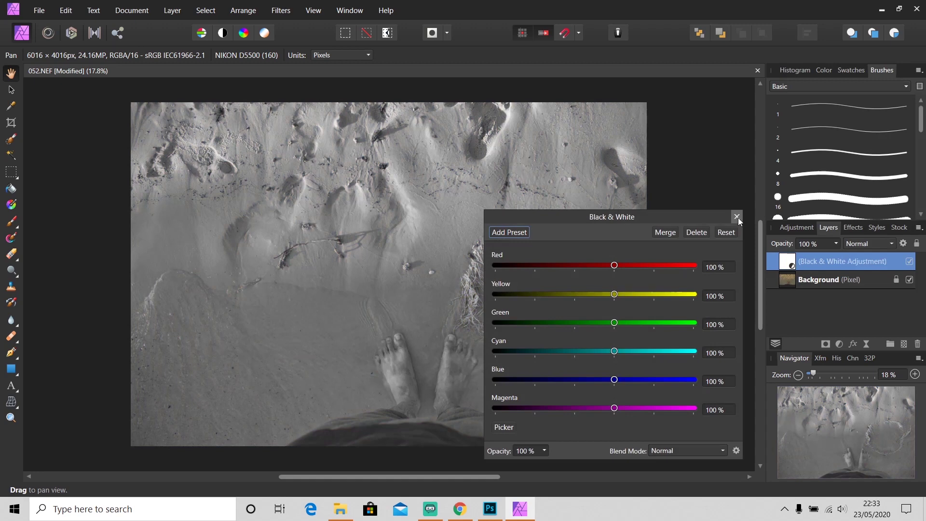
pyautogui.click(737, 217)
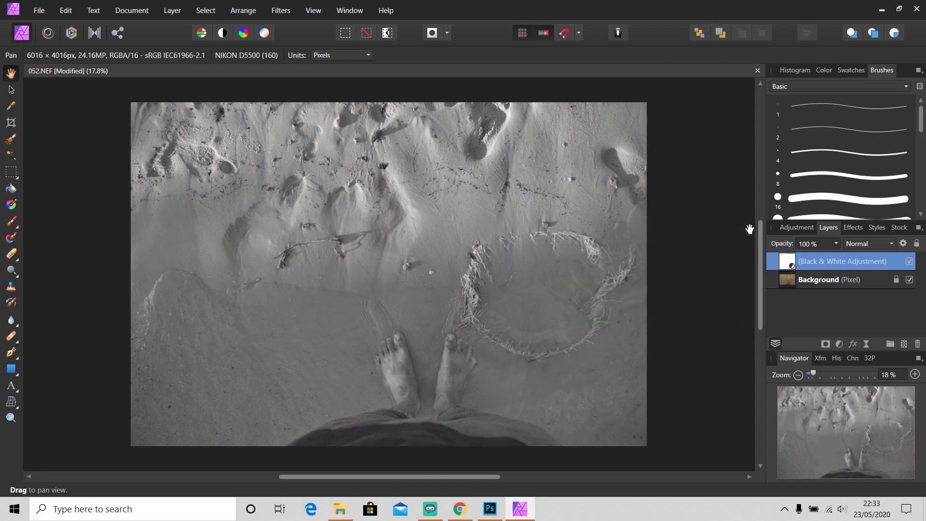
pyautogui.click(825, 344)
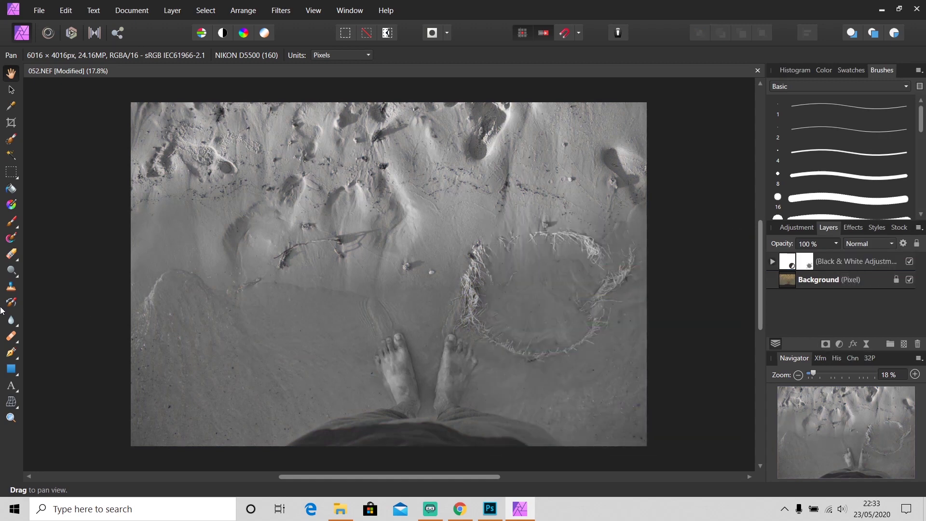
# Paint on the Black & White mask with the Paint Brush to restore colour around the feet and seaweed ring
pyautogui.click(11, 223)
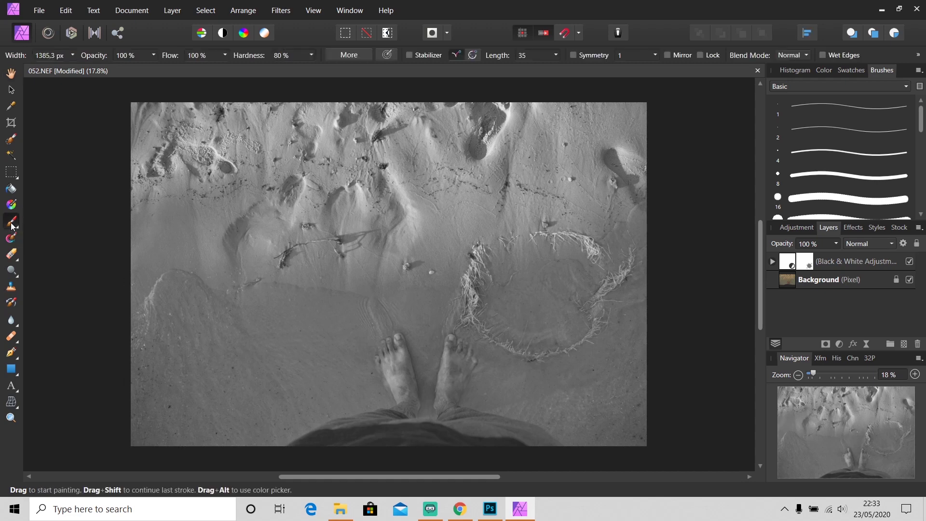
pyautogui.click(61, 223)
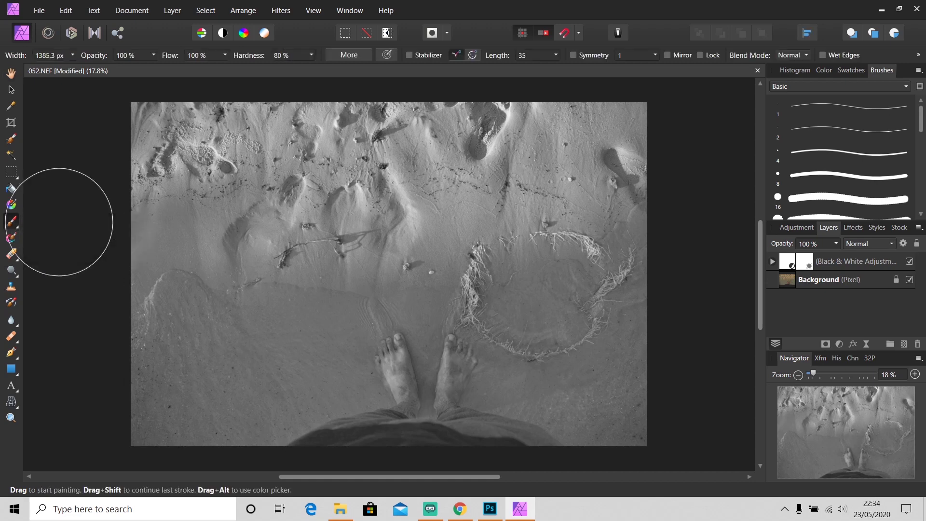
pyautogui.moveTo(303, 325)
pyautogui.mouseDown()
pyautogui.moveTo(389, 357)
pyautogui.moveTo(375, 304)
pyautogui.moveTo(407, 346)
pyautogui.moveTo(437, 297)
pyautogui.moveTo(374, 296)
pyautogui.moveTo(448, 339)
pyautogui.moveTo(443, 297)
pyautogui.moveTo(369, 300)
pyautogui.moveTo(412, 314)
pyautogui.moveTo(393, 277)
pyautogui.moveTo(558, 258)
pyautogui.moveTo(590, 262)
pyautogui.moveTo(605, 278)
pyautogui.moveTo(603, 300)
pyautogui.moveTo(589, 311)
pyautogui.moveTo(443, 328)
pyautogui.moveTo(420, 347)
pyautogui.moveTo(340, 338)
pyautogui.moveTo(429, 319)
pyautogui.moveTo(459, 321)
pyautogui.moveTo(423, 348)
pyautogui.moveTo(440, 352)
pyautogui.moveTo(430, 338)
pyautogui.moveTo(421, 356)
pyautogui.moveTo(517, 354)
pyautogui.moveTo(558, 305)
pyautogui.mouseUp()
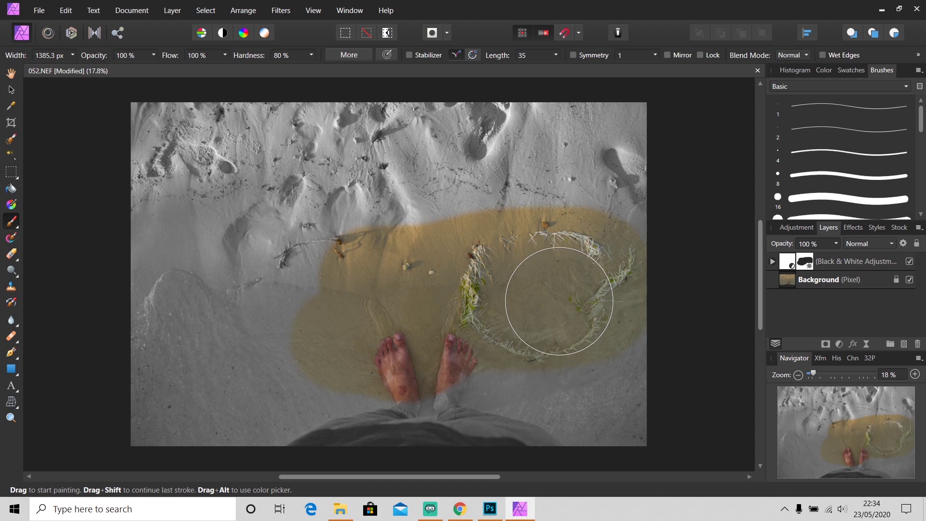
pyautogui.click(489, 509)
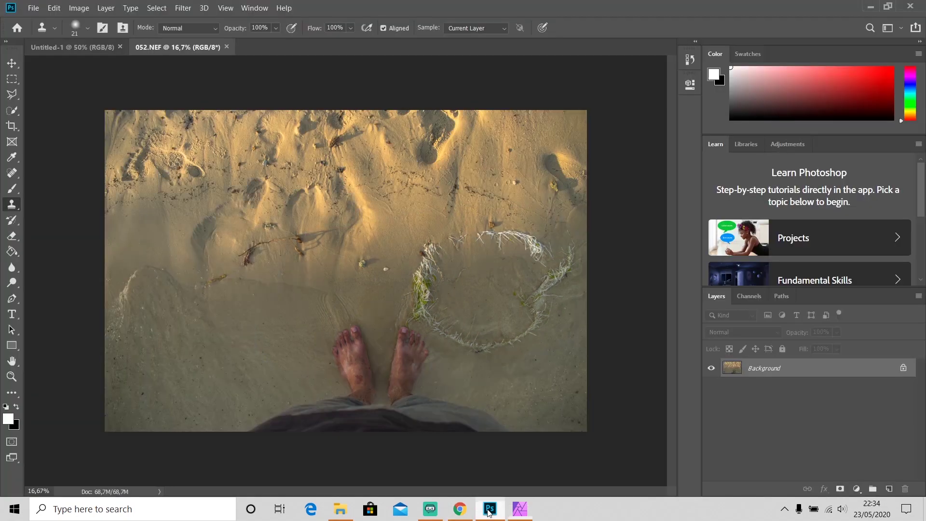
pyautogui.rightClick(14, 206)
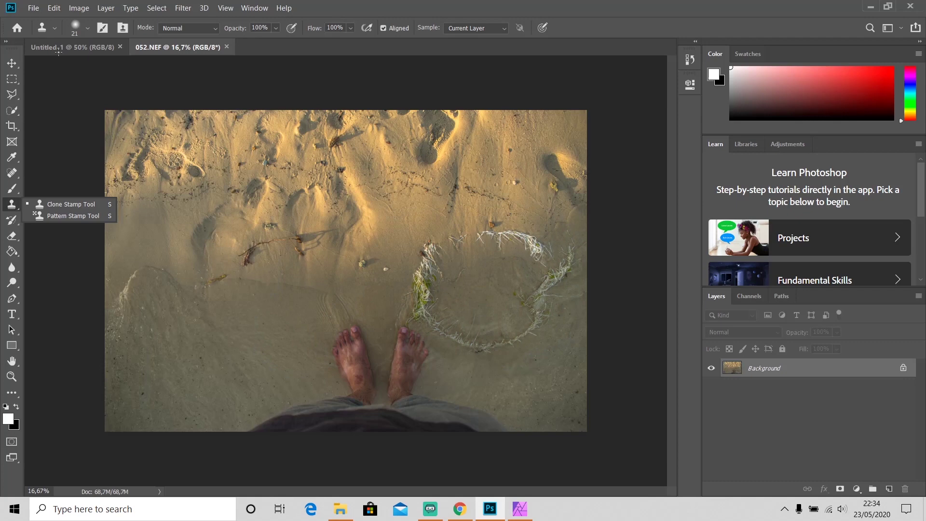
pyautogui.click(54, 8)
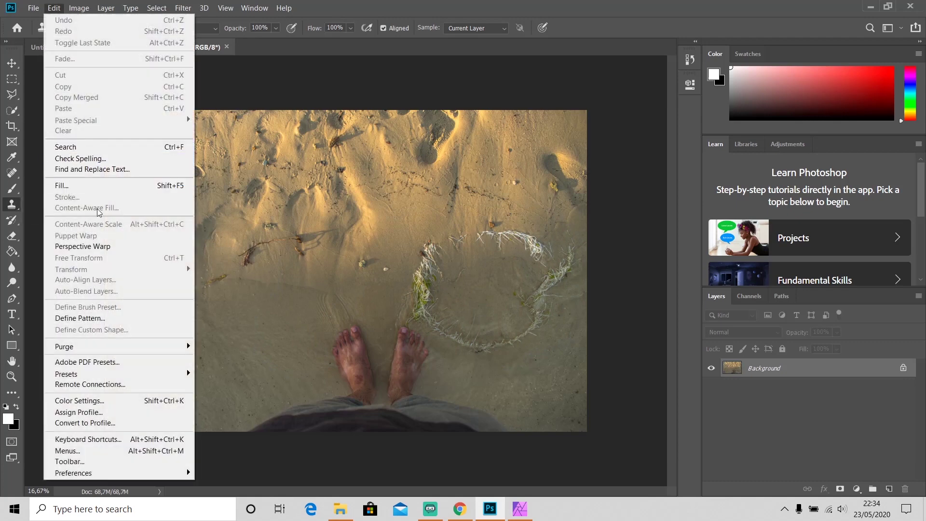
pyautogui.click(388, 11)
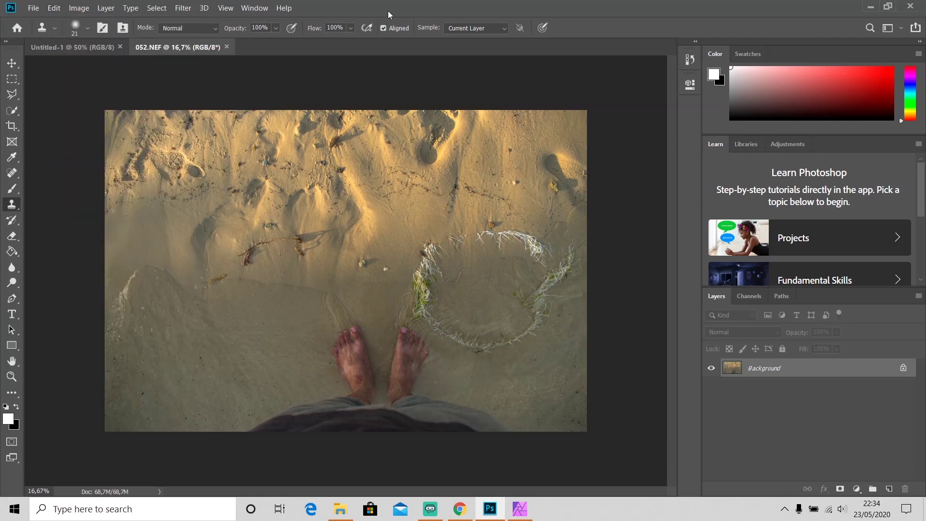
pyautogui.click(520, 509)
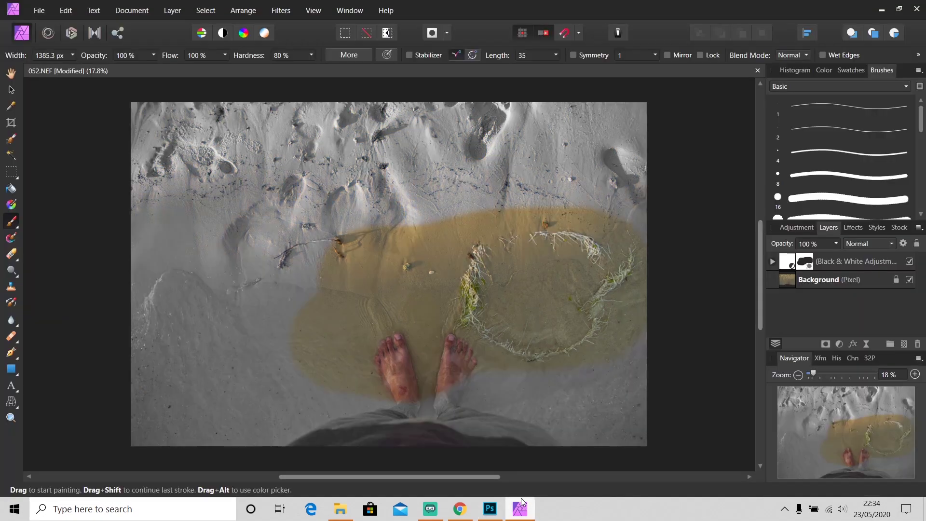
# Inpaint away the white pebble on the Background layer with the Inpainting Brush Tool
pyautogui.click(11, 336)
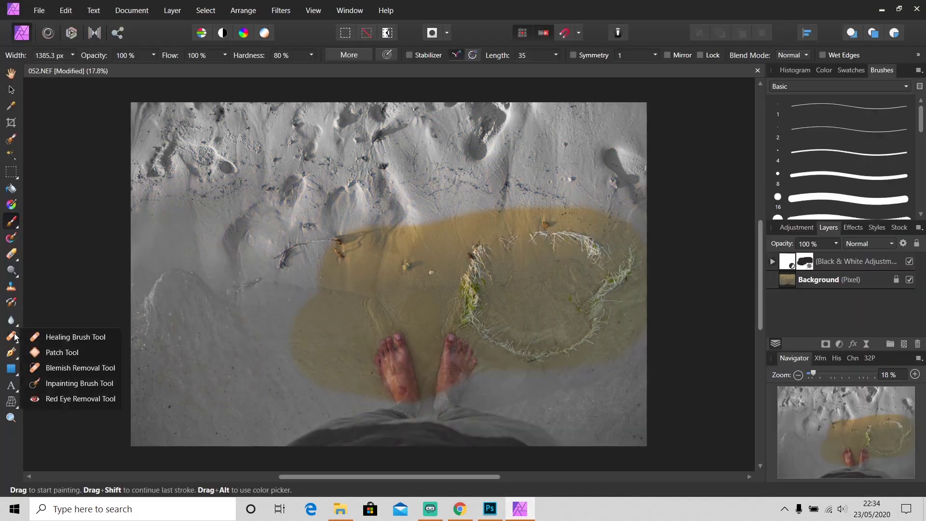
pyautogui.click(83, 384)
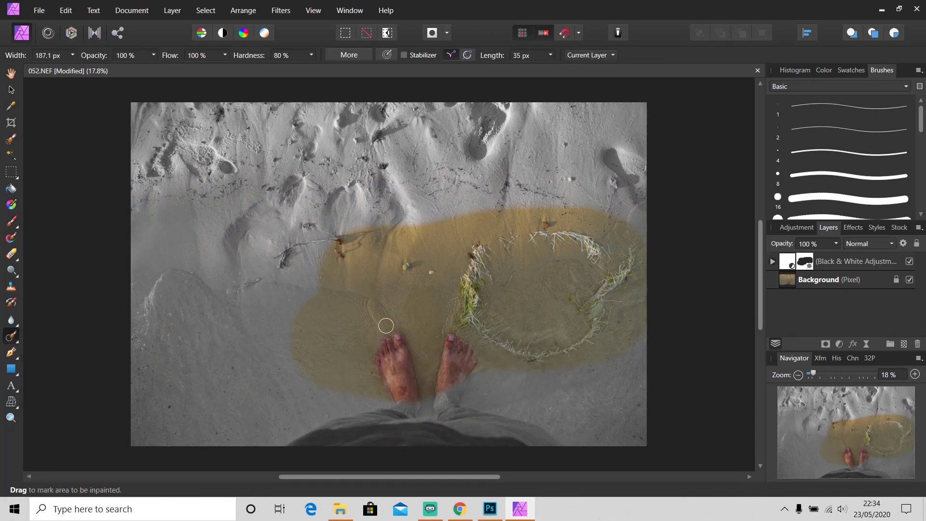
pyautogui.scroll(1, 427, 276)
pyautogui.scroll(5, 427, 276)
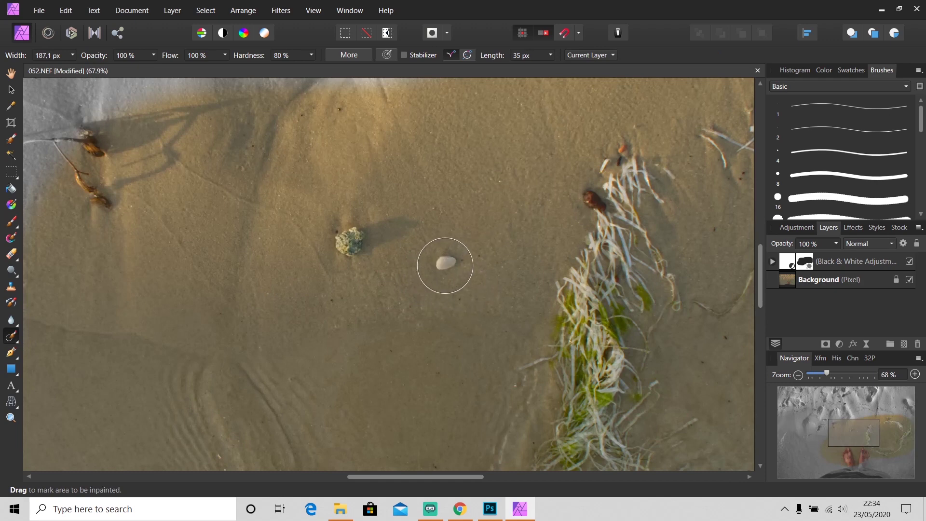
pyautogui.click(840, 280)
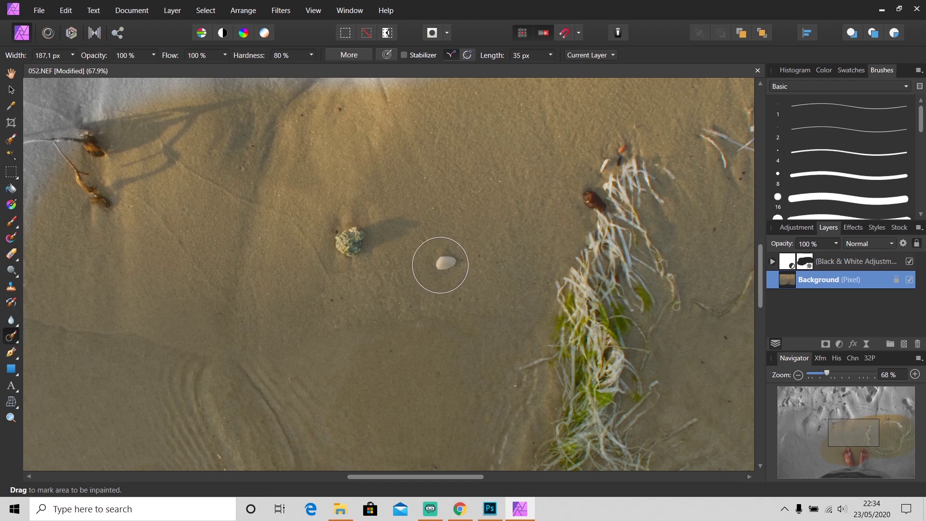
pyautogui.click(440, 265)
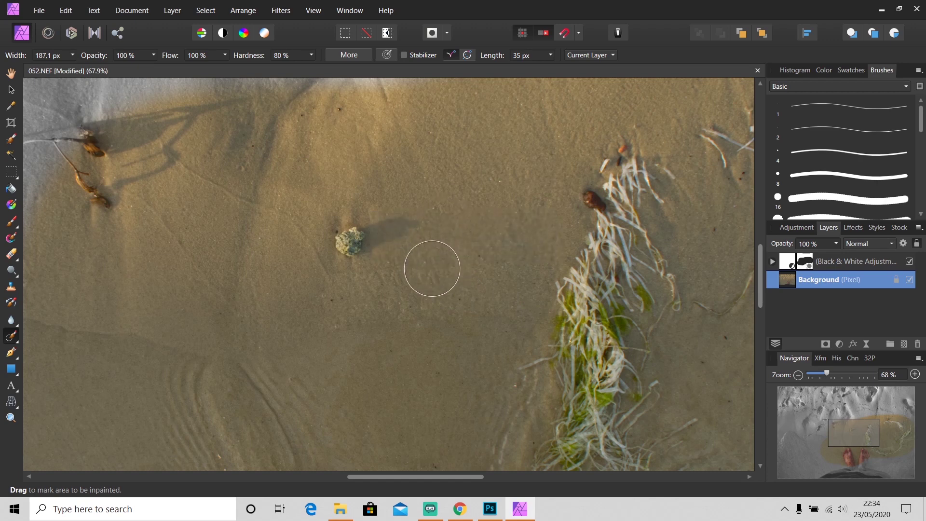
pyautogui.click(349, 237)
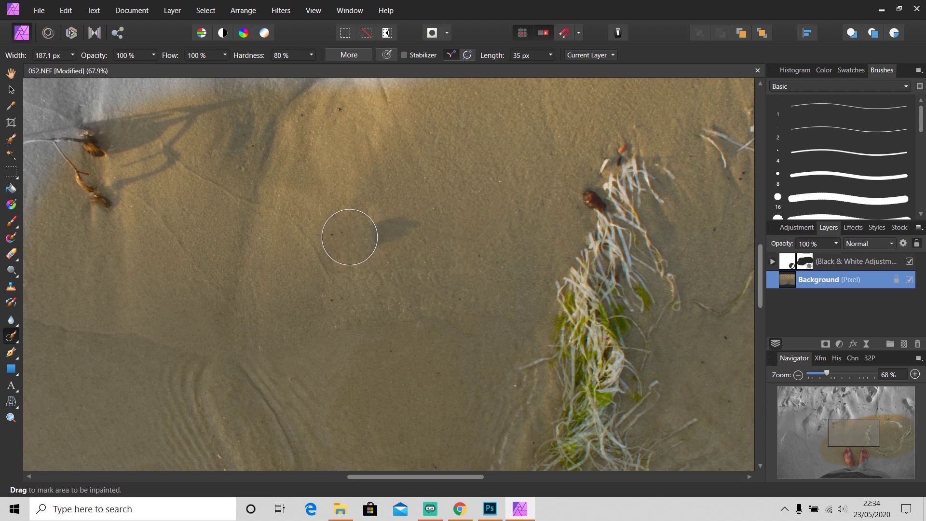
pyautogui.click(15, 340)
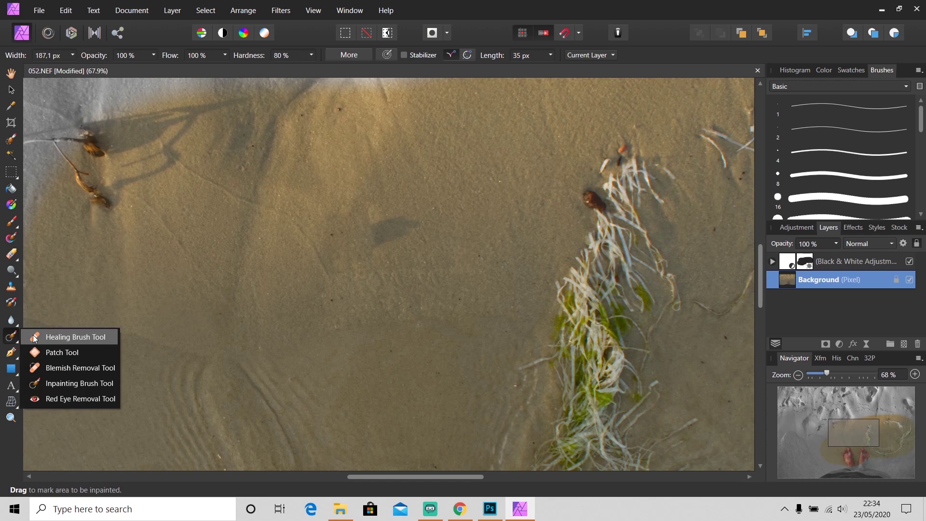
# Heal the dark shadow patch where the pebble was, using nearby clean sand as the source
pyautogui.click(35, 338)
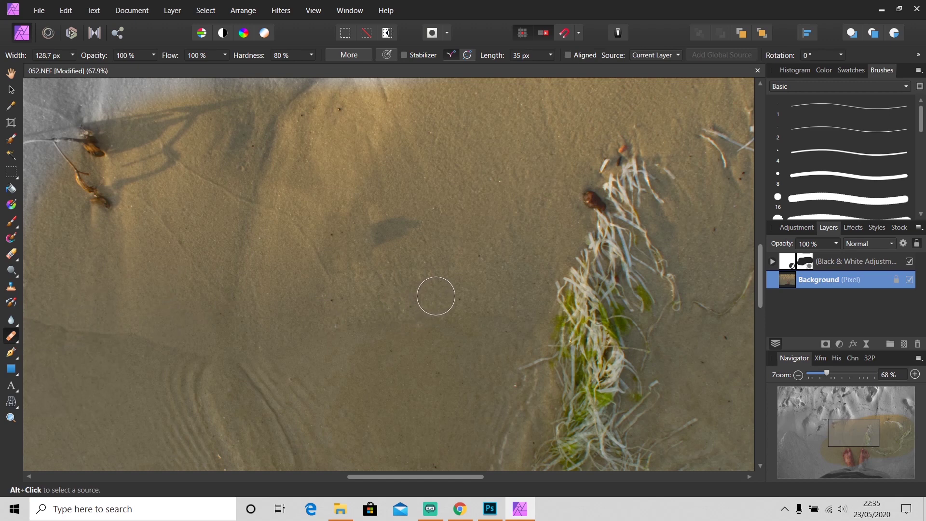
pyautogui.keyDown('alt'); pyautogui.click(505, 239); pyautogui.keyUp('alt')
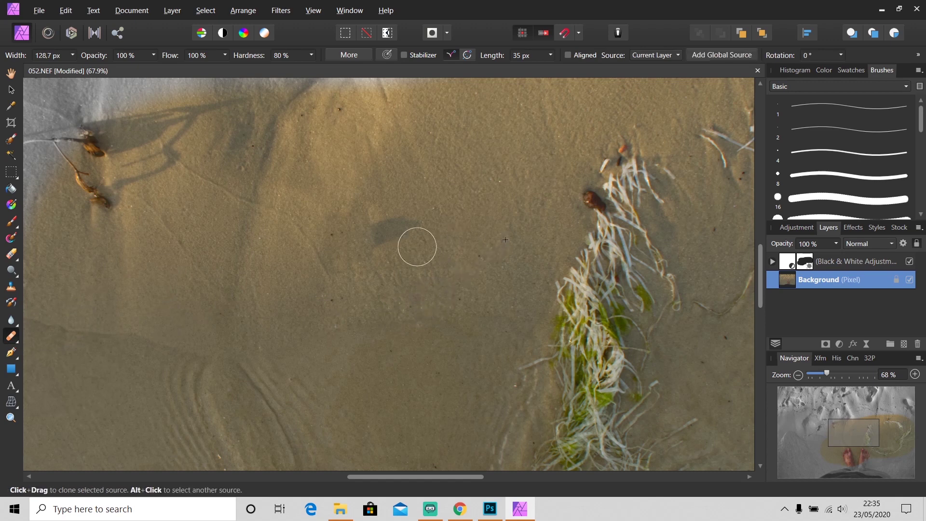
pyautogui.moveTo(415, 246)
pyautogui.mouseDown()
pyautogui.moveTo(383, 235)
pyautogui.moveTo(408, 227)
pyautogui.mouseUp()
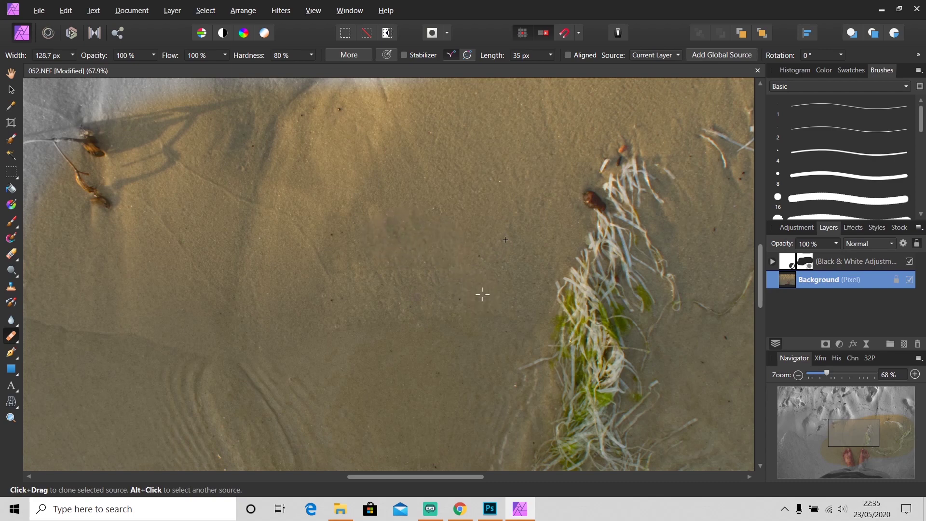
pyautogui.press('alt')
pyautogui.scroll(-6, 482, 294)
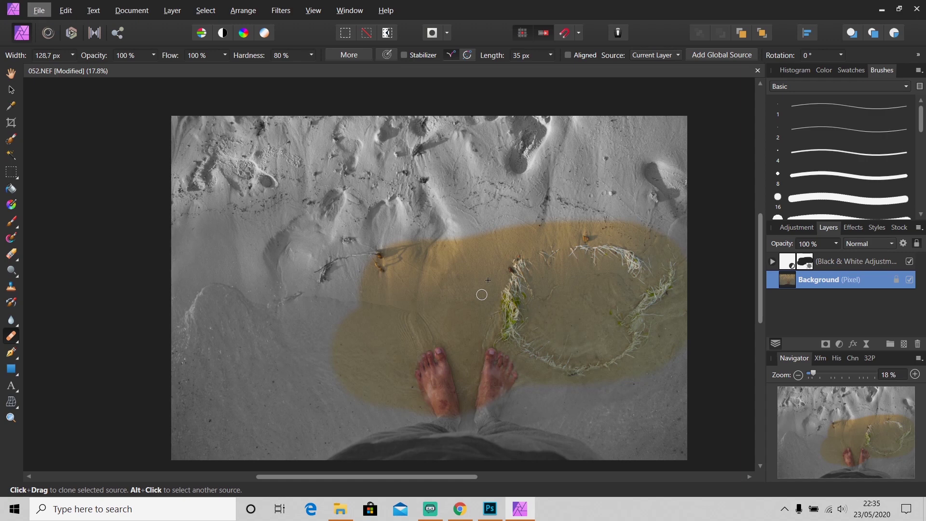
# Switch to Chrome showing the Affinity Photo 50%-off offer on affinity.serif.com
pyautogui.click(460, 509)
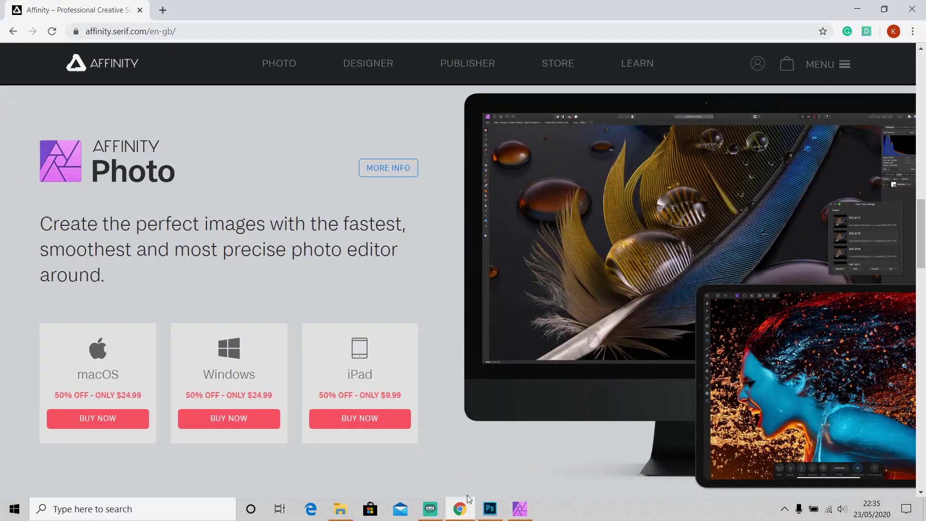